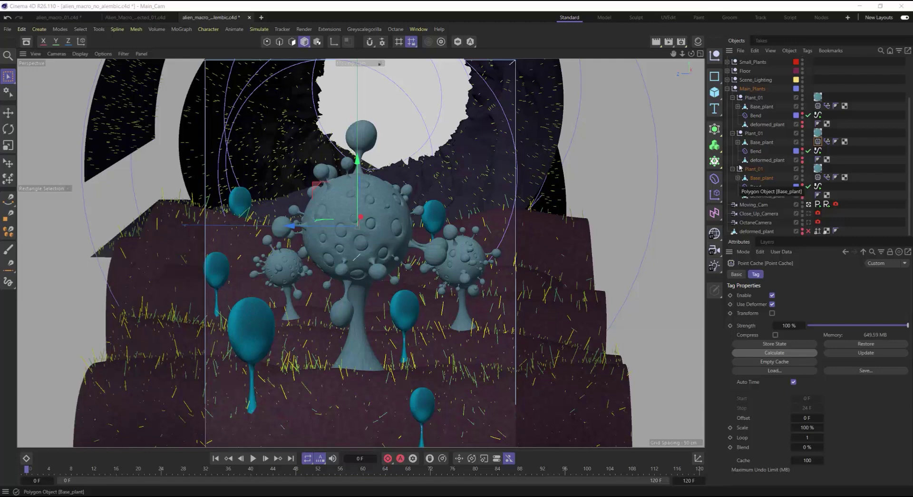
# Step: Calculate the point cache on the first Base_plant's Point Cache tag
pyautogui.click(738, 141)
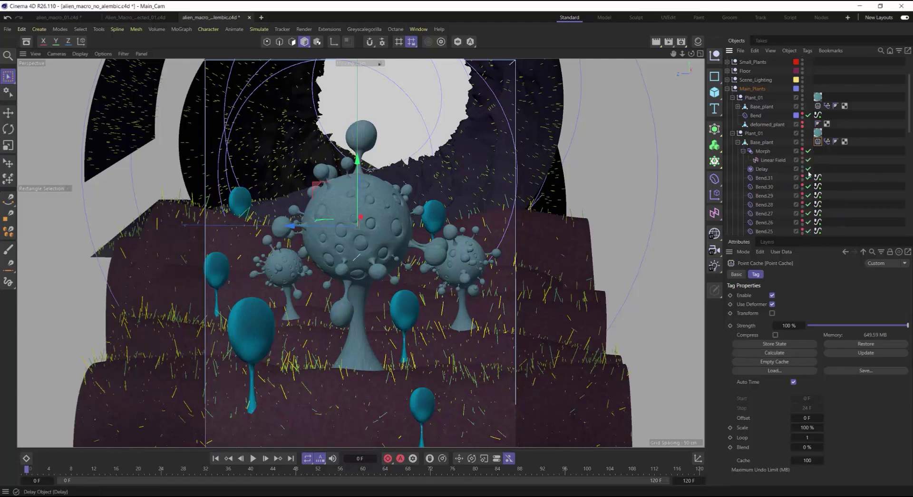
pyautogui.click(738, 142)
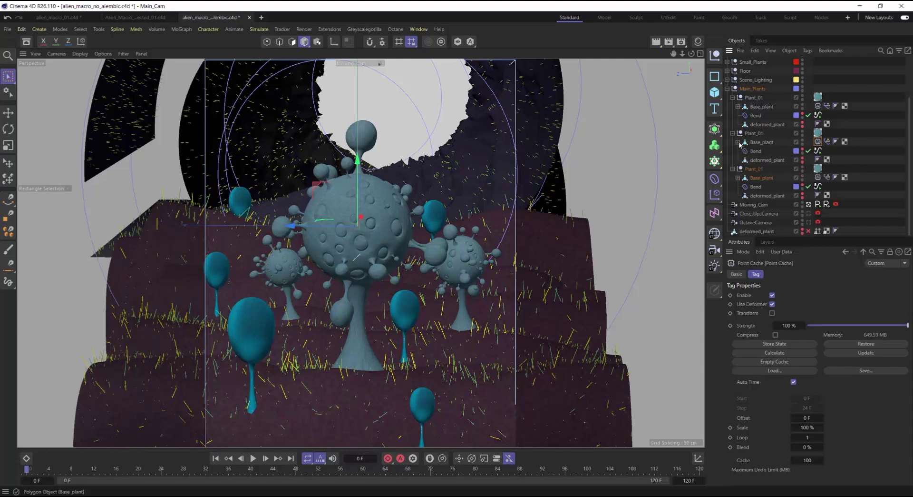
pyautogui.click(817, 106)
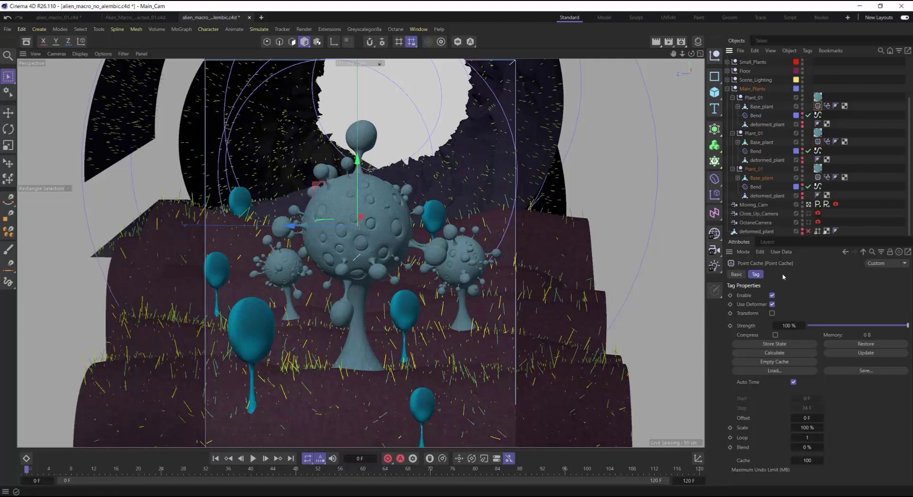
pyautogui.click(777, 353)
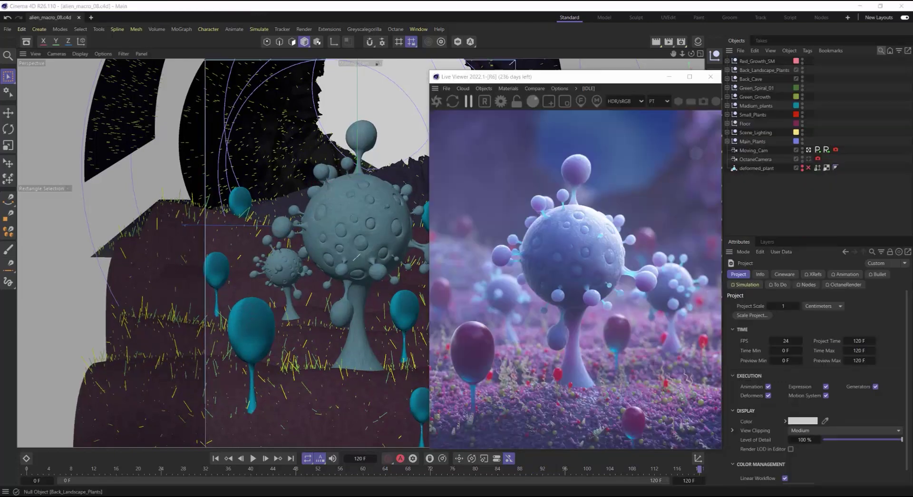
# Step: Save the project with assets as Alien_Macro_Collected_01 in the 06_3D folder
pyautogui.click(7, 29)
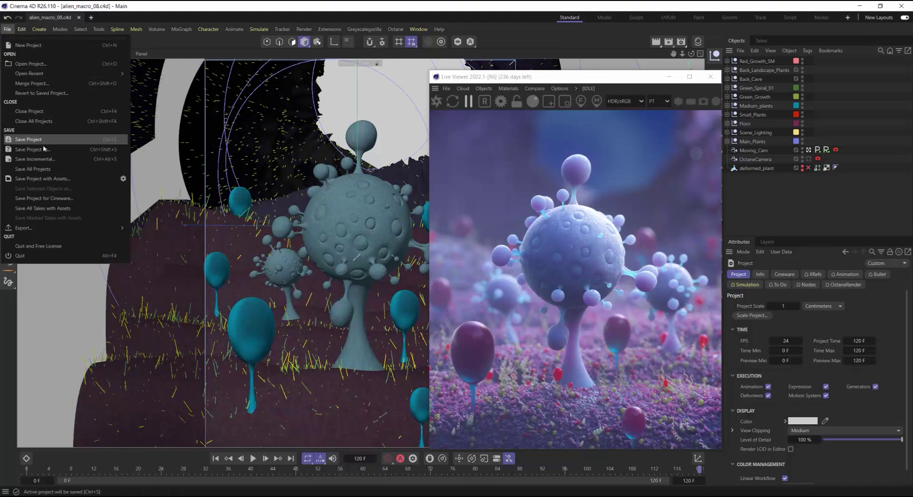
pyautogui.click(85, 179)
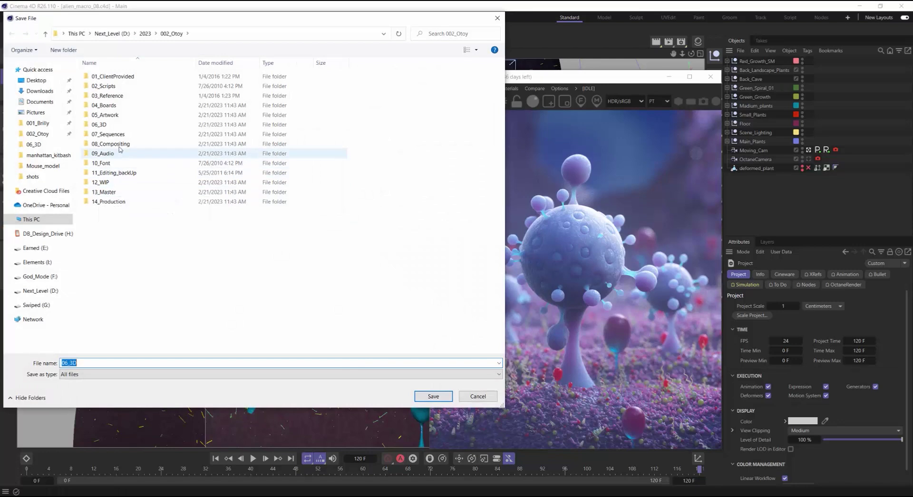
pyautogui.click(100, 124)
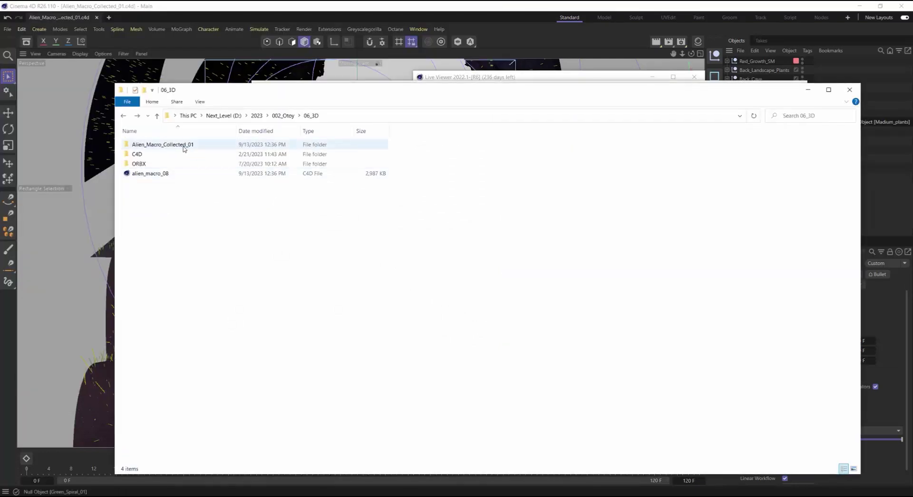
# Step: Inspect Alien_Macro_Collected_01 for tex, alien_macro_02.abc and the scene file, then reopen the scene in Cinema 4D
pyautogui.click(182, 147)
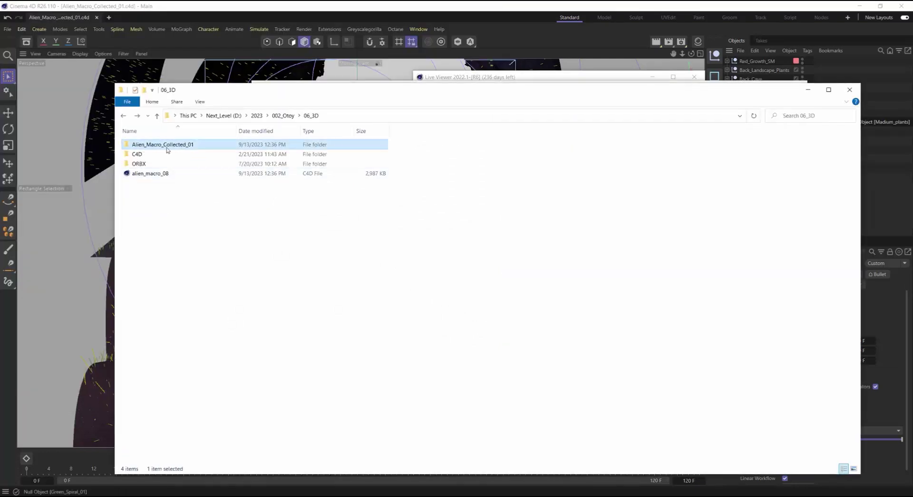
pyautogui.doubleClick(175, 150)
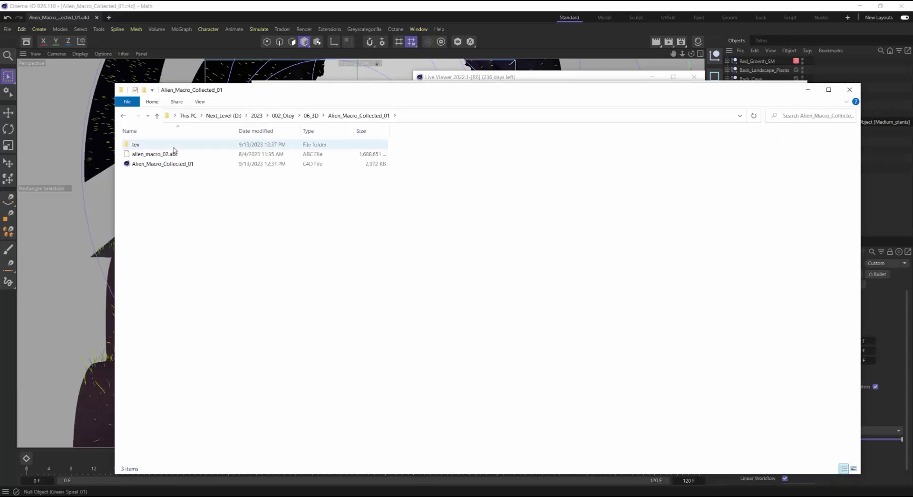
pyautogui.click(149, 166)
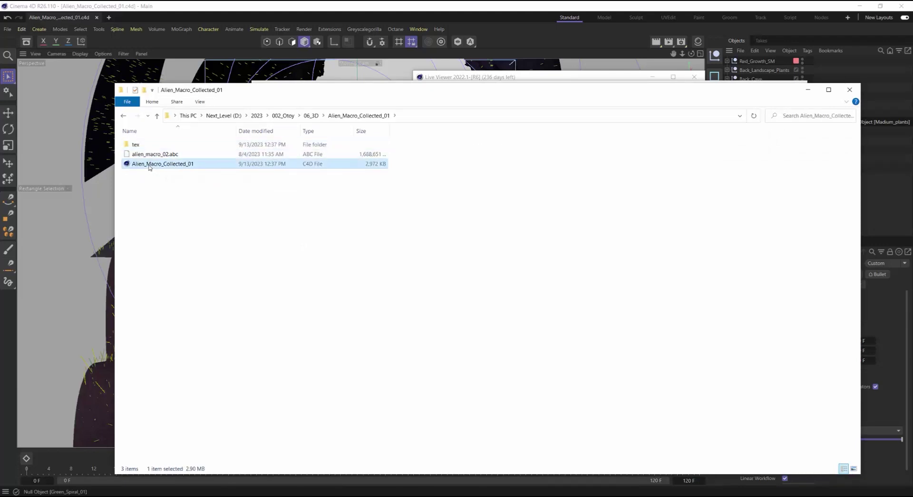
pyautogui.doubleClick(177, 164)
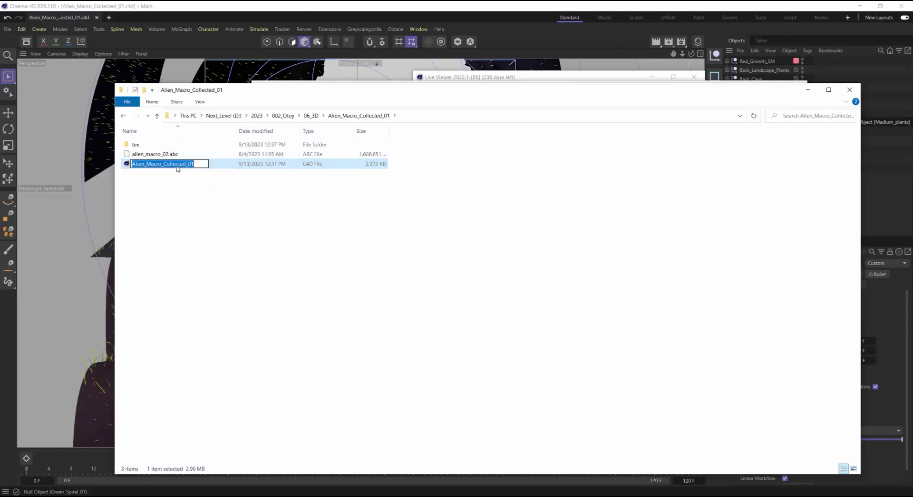
pyautogui.click(418, 29)
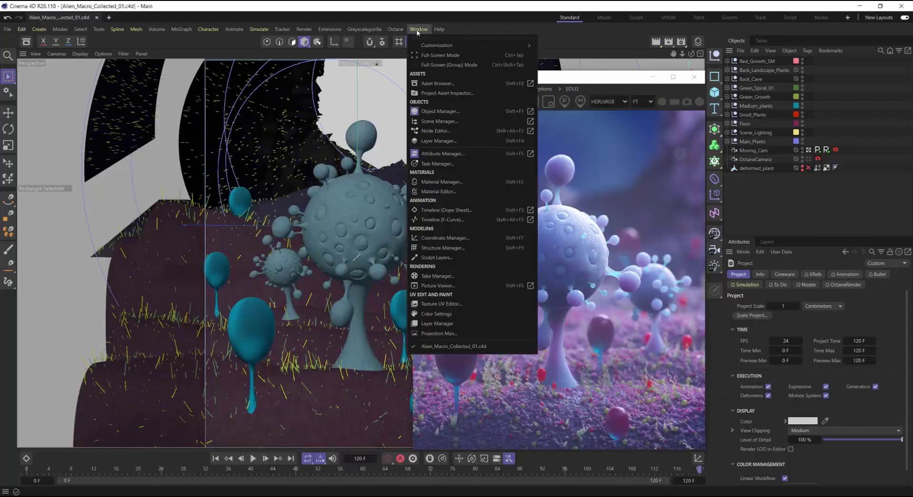
# Step: Show the Project Asset Inspector with alien_macro_02.abc, Garota_Park_sm.exr and GSG_SI_Crust_02.jpg groups expanded and full paths visible
pyautogui.click(458, 94)
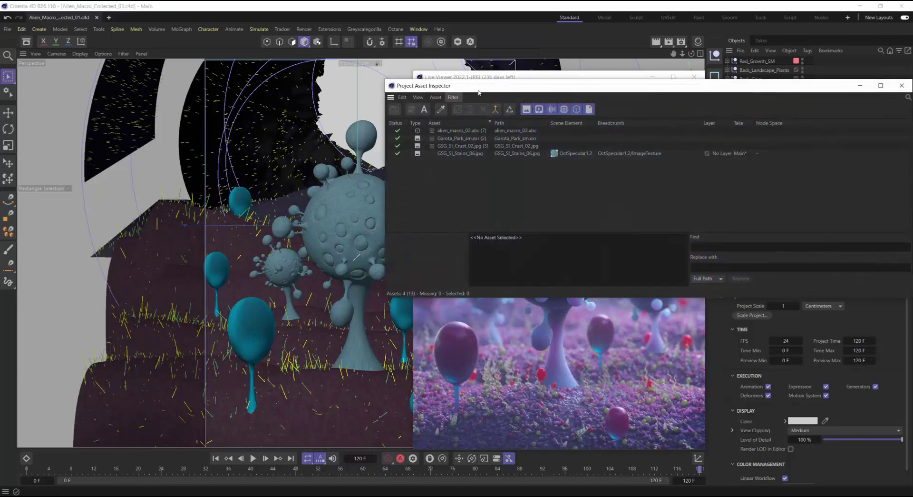
pyautogui.moveTo(487, 87); pyautogui.dragTo(352, 88)
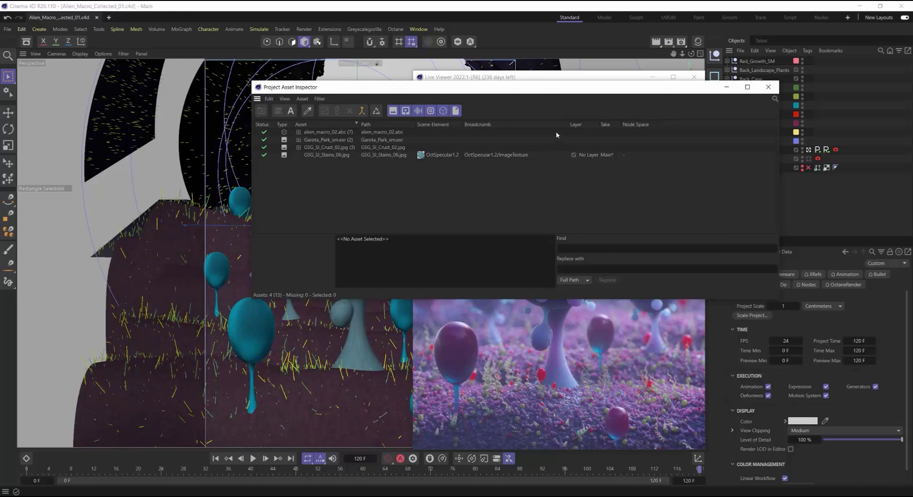
pyautogui.click(298, 148)
pyautogui.click(299, 140)
pyautogui.click(299, 132)
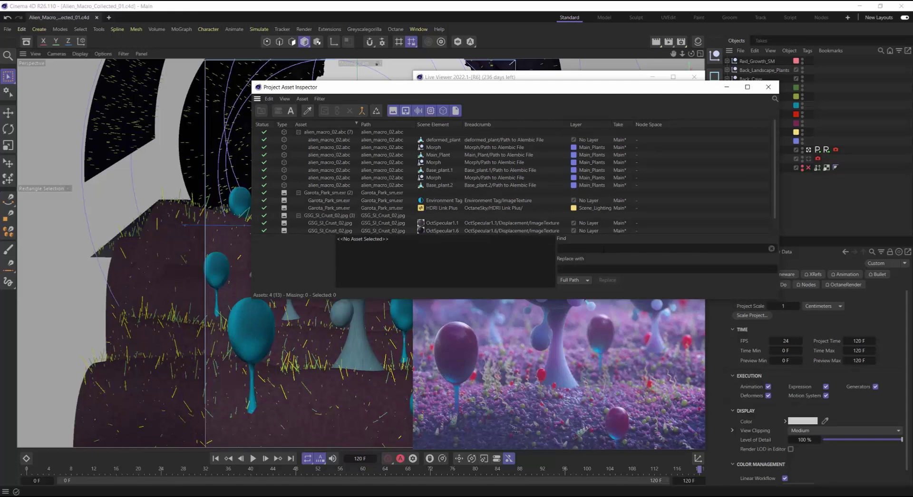
pyautogui.moveTo(780, 298); pyautogui.dragTo(807, 373)
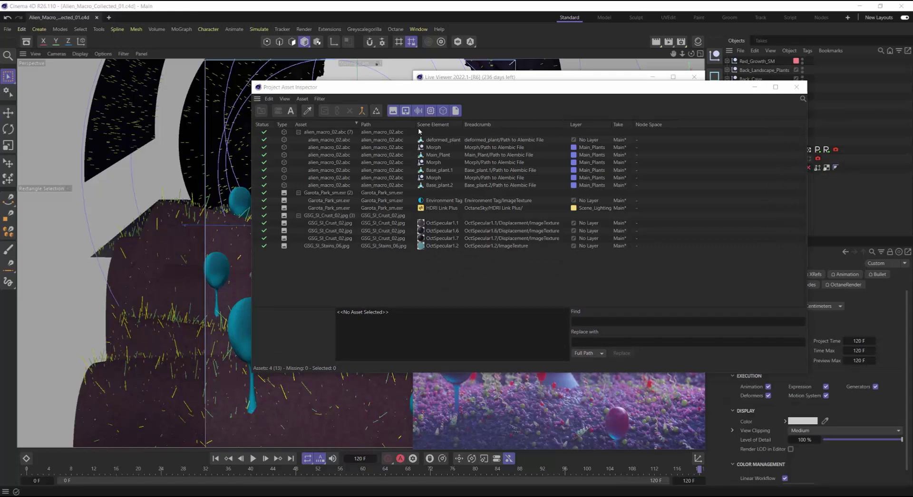
pyautogui.moveTo(415, 123); pyautogui.dragTo(442, 125)
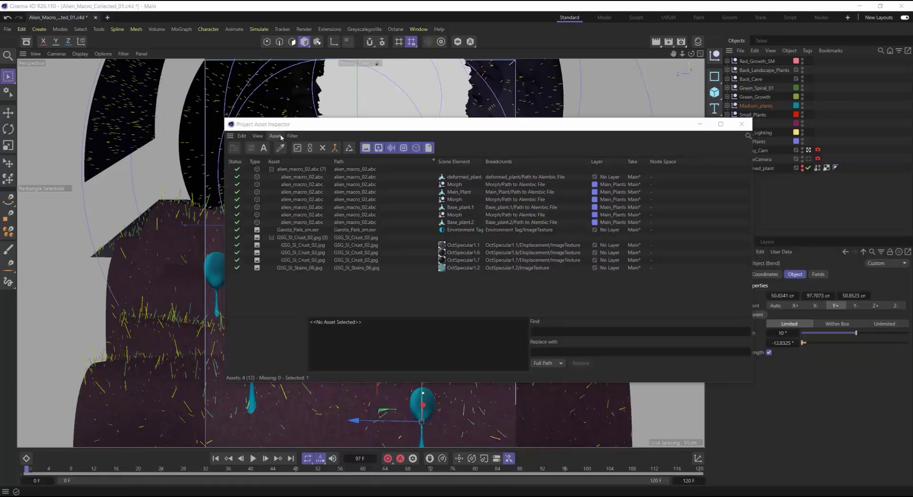
pyautogui.click(280, 136)
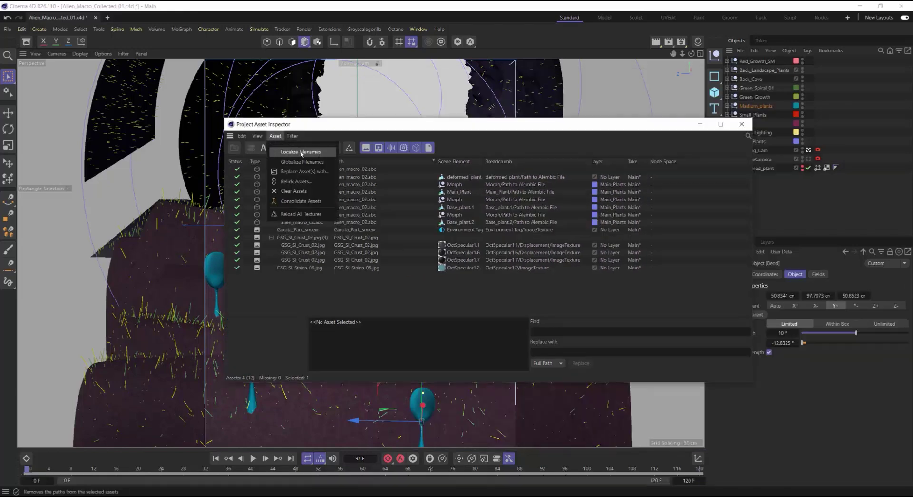
# Step: Run Consolidate Assets and select every asset from alien_macro_02.abc down the list
pyautogui.click(473, 139)
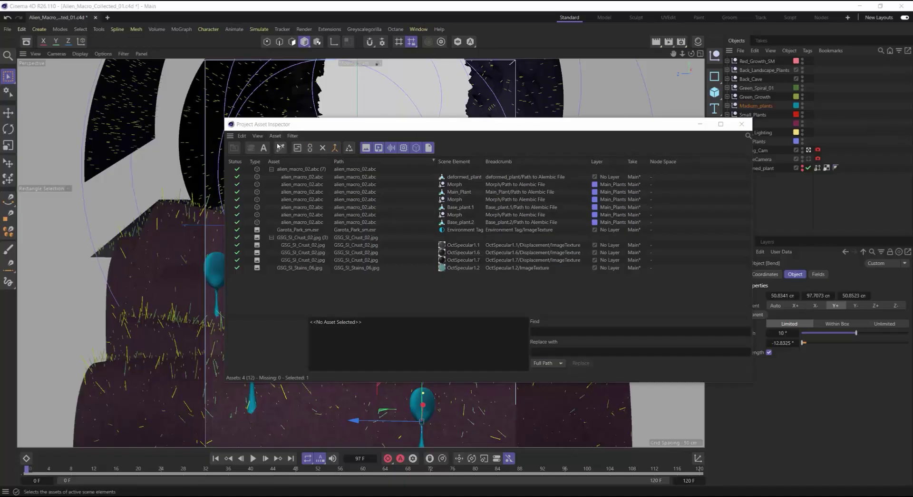
pyautogui.click(275, 136)
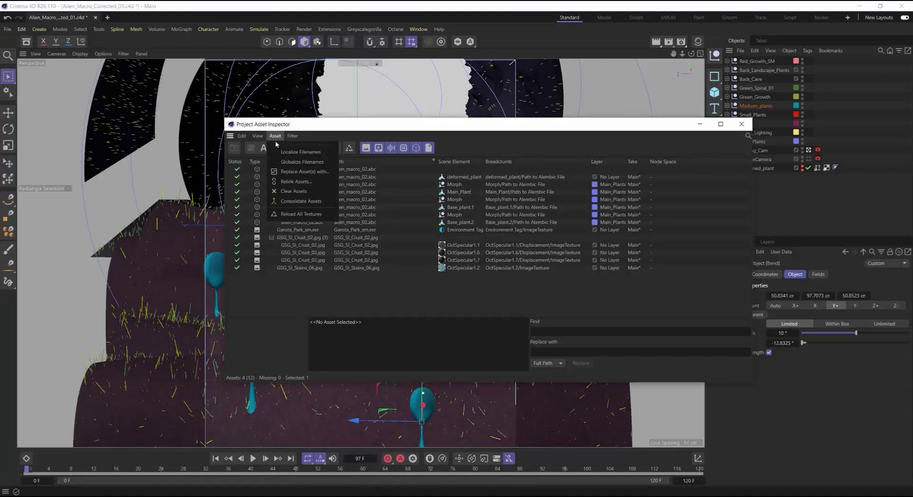
pyautogui.click(306, 202)
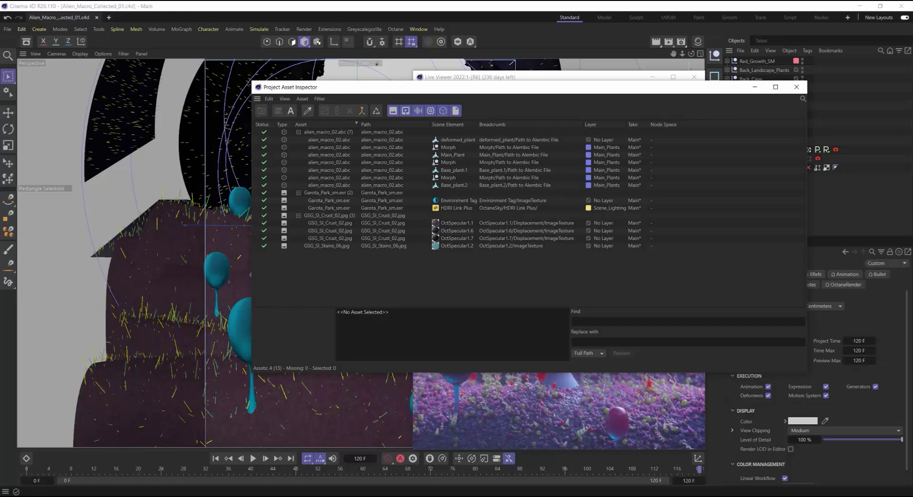
pyautogui.click(383, 132)
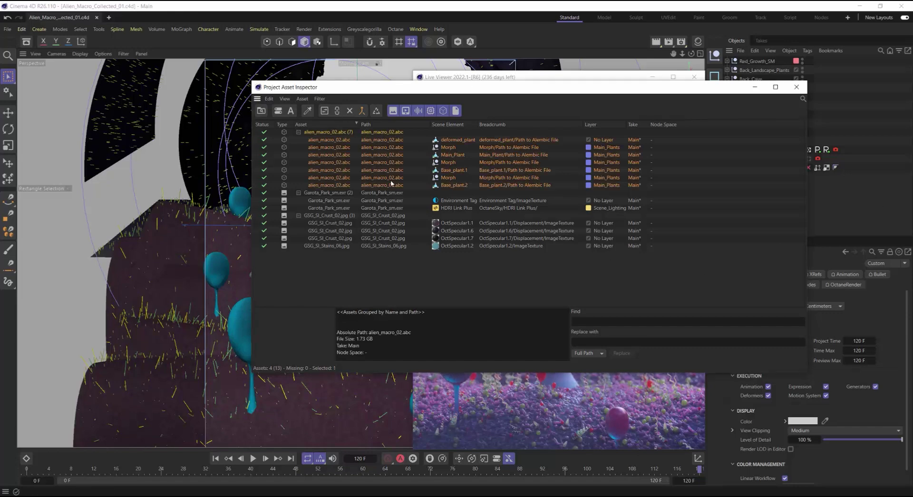
pyautogui.keyDown('shift'); pyautogui.click(389, 246); pyautogui.keyUp('shift')
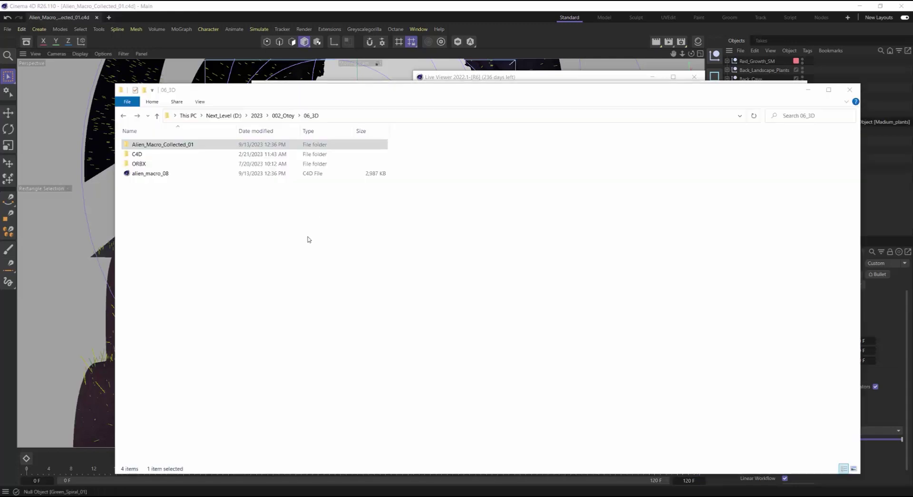
pyautogui.click(183, 149)
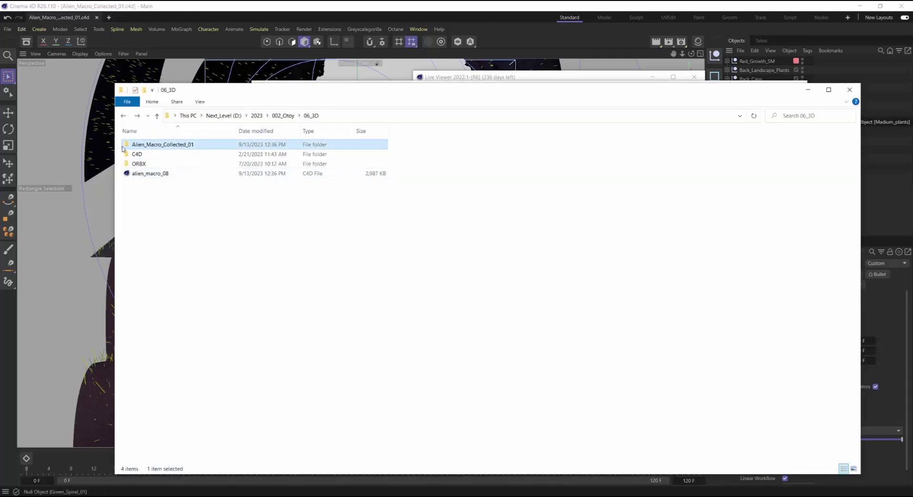
pyautogui.doubleClick(173, 145)
pyautogui.click(149, 165)
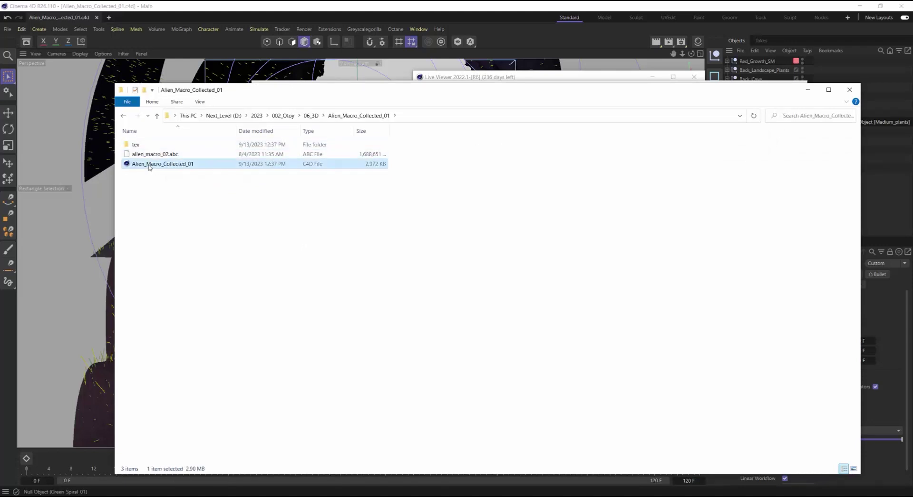
pyautogui.click(176, 165)
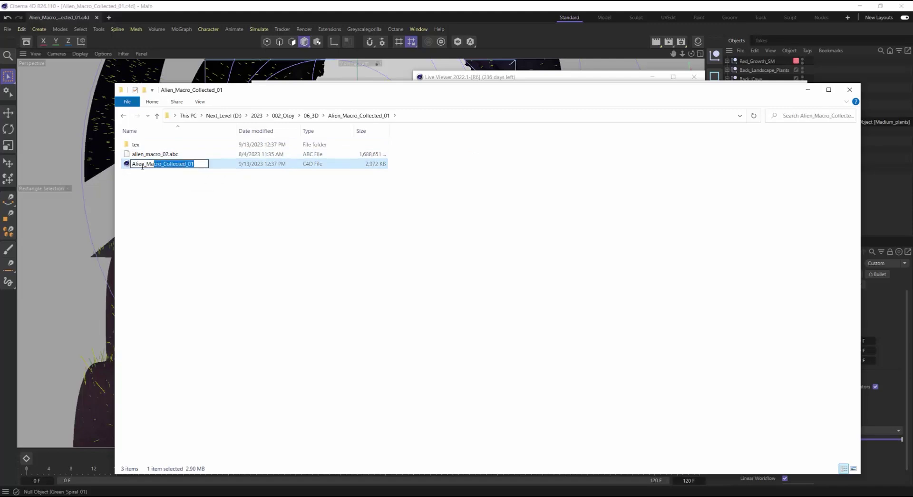
pyautogui.click(176, 189)
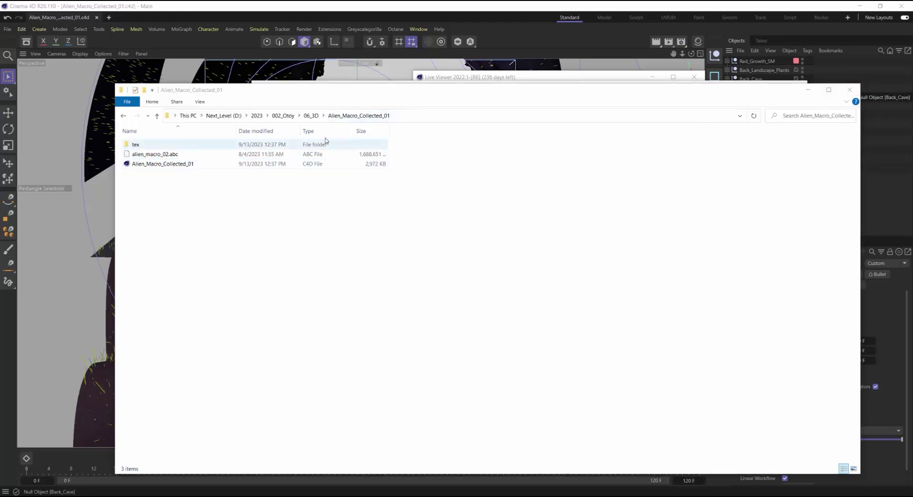
pyautogui.click(310, 116)
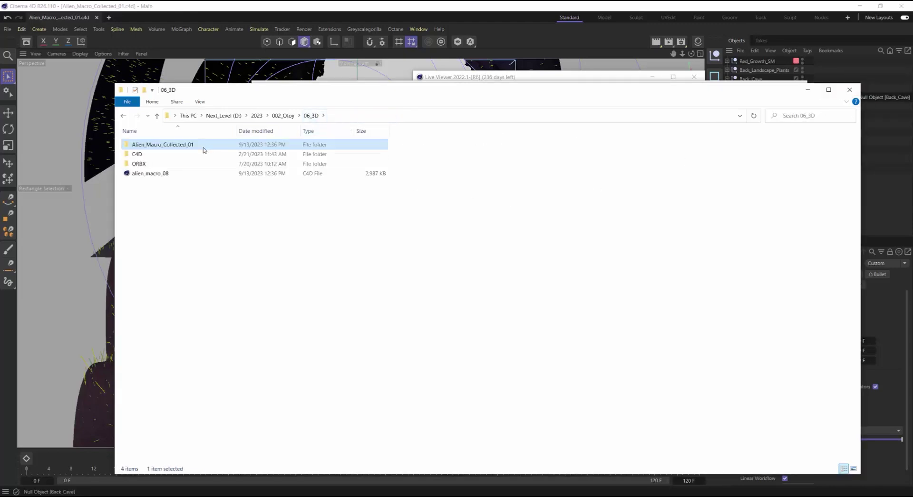
# Step: Send the Alien_Macro_Collected_01 folder to a Compressed (zipped) folder
pyautogui.rightClick(203, 150)
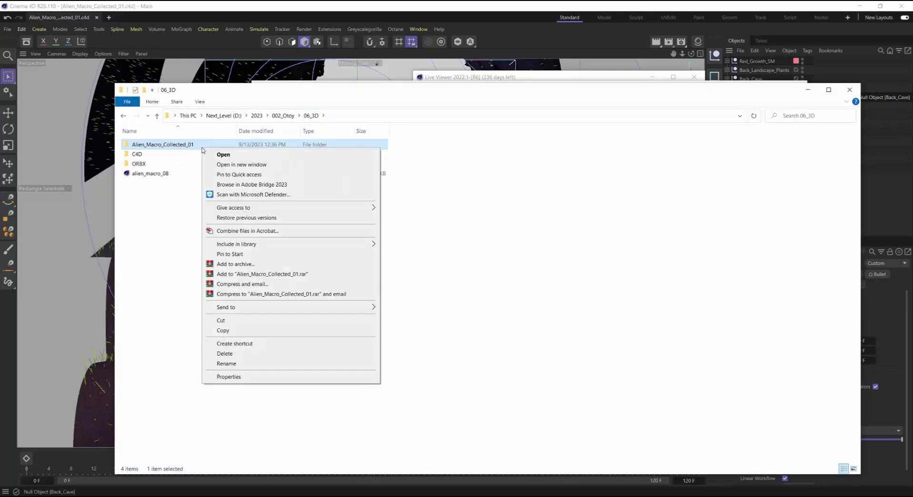
pyautogui.moveTo(265, 310)
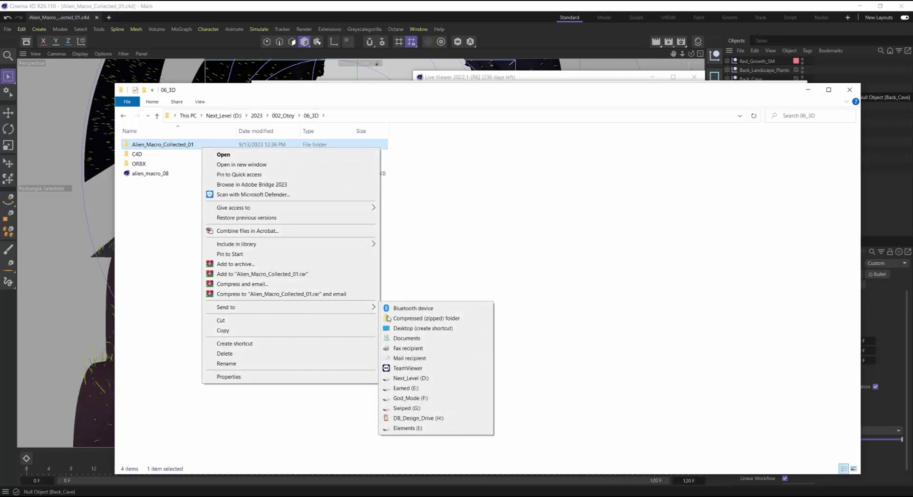
pyautogui.click(448, 318)
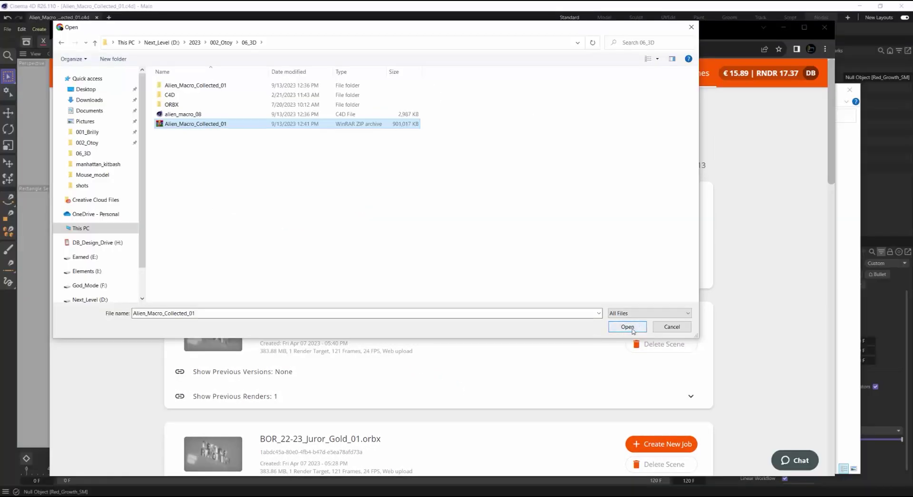
# Step: Upload Alien_Macro_Collected_01.zip to RNDR Network as a Cinema4D (.c4d) scene
pyautogui.click(632, 329)
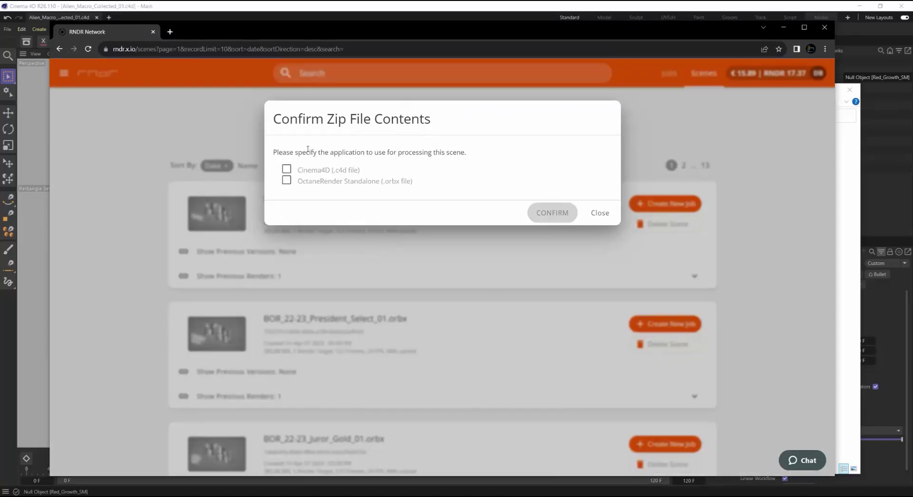
pyautogui.click(286, 169)
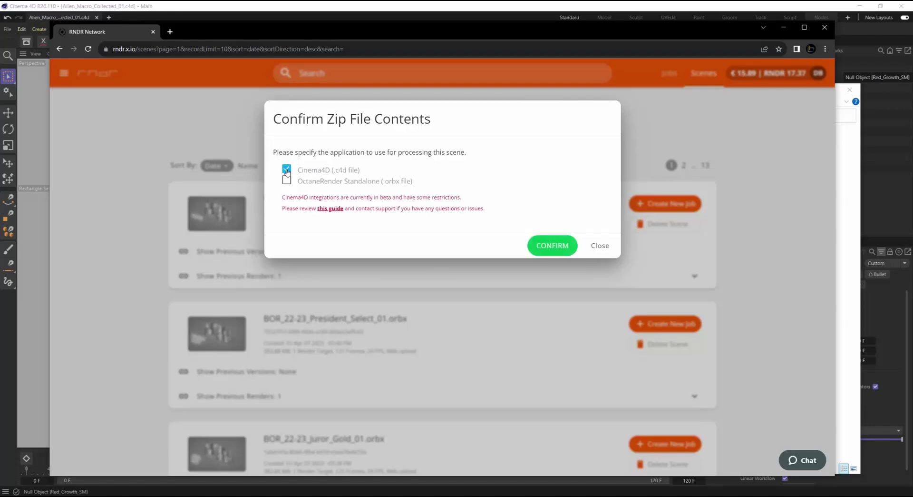
pyautogui.click(557, 246)
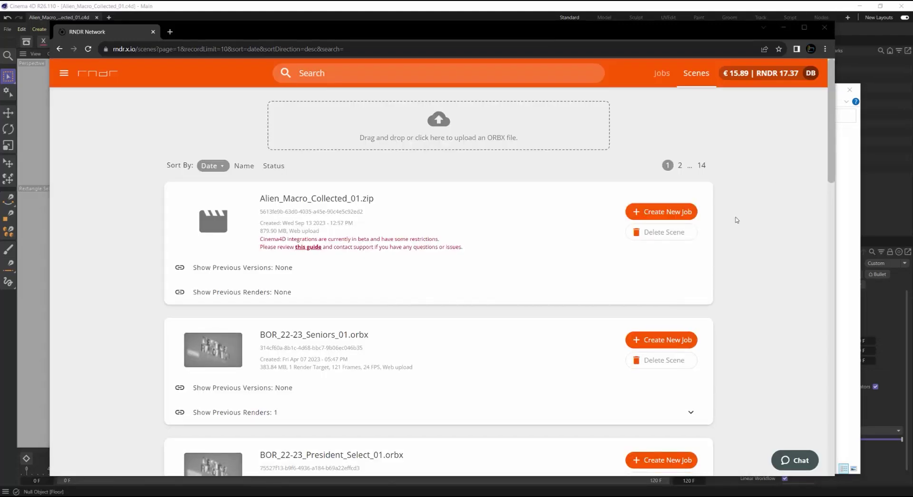
# Step: Start a new render job for the scene with a custom 1080 × 1350 resolution
pyautogui.click(657, 212)
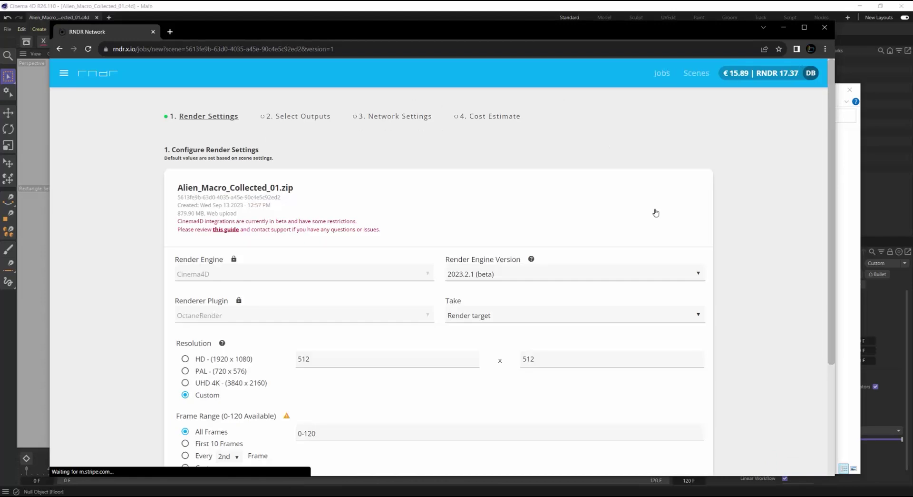
pyautogui.scroll(-1, 763, 203)
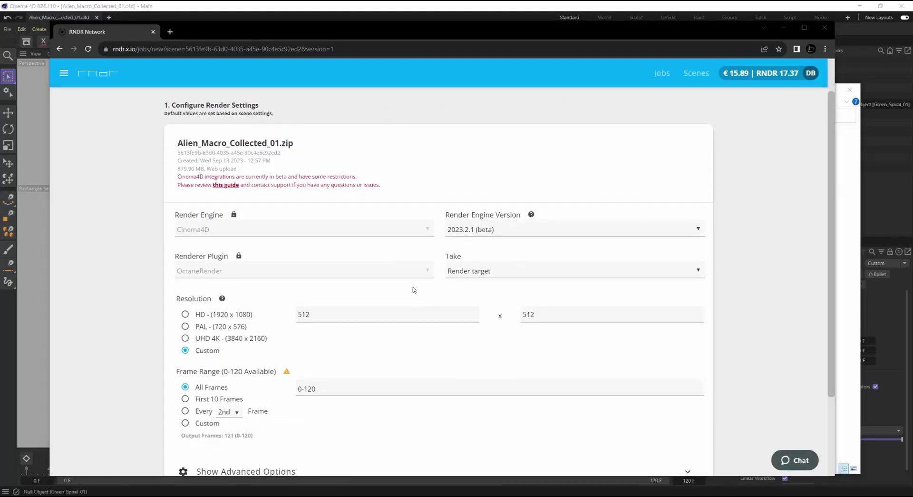
pyautogui.click(351, 317)
pyautogui.doubleClick(306, 318)
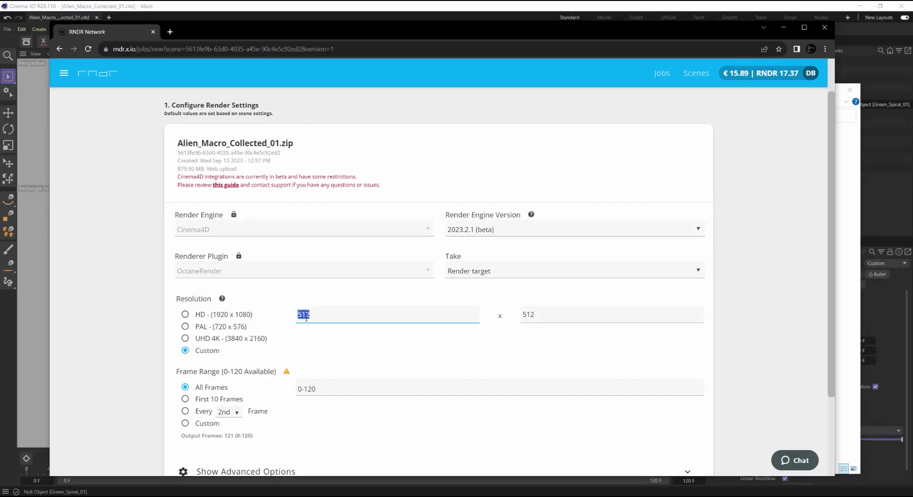
pyautogui.write('108')
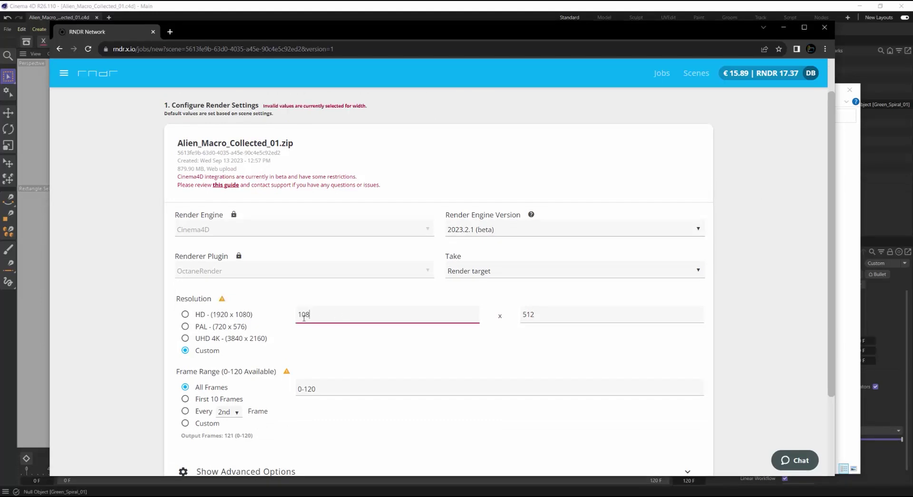
pyautogui.write('0')
pyautogui.doubleClick(523, 313)
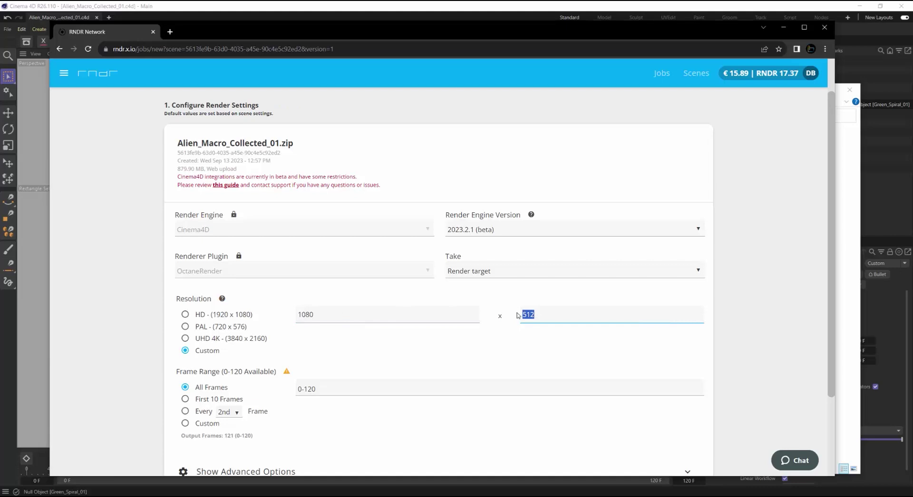
pyautogui.write('1350')
pyautogui.click(449, 295)
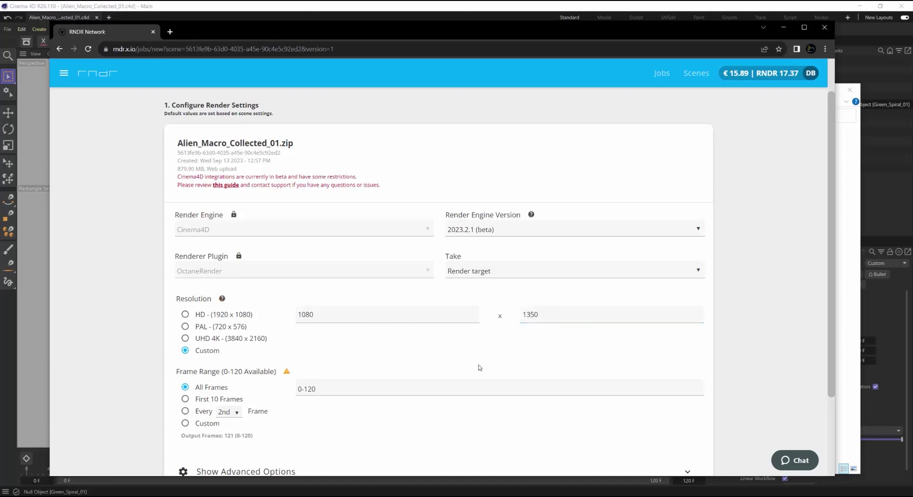
pyautogui.press('Tab')
# Step: Expand the advanced job options and continue to Select Outputs
pyautogui.click(526, 402)
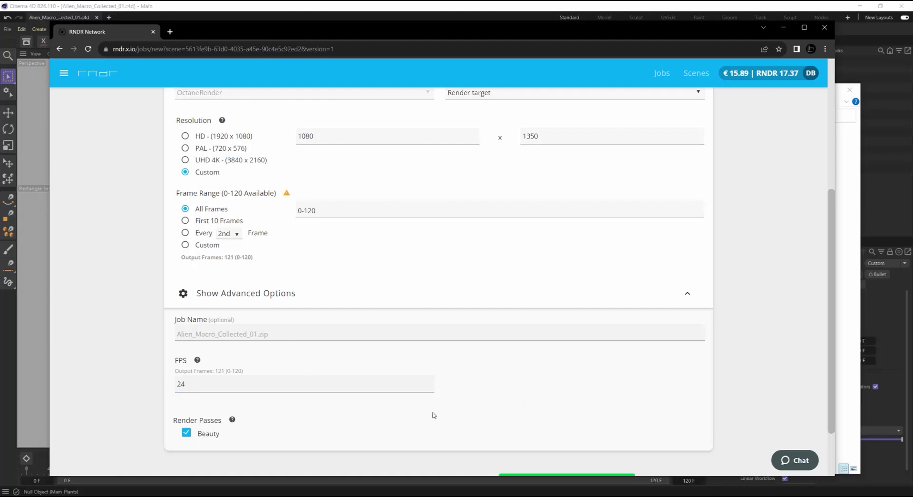
pyautogui.scroll(-2, 744, 363)
pyautogui.click(603, 457)
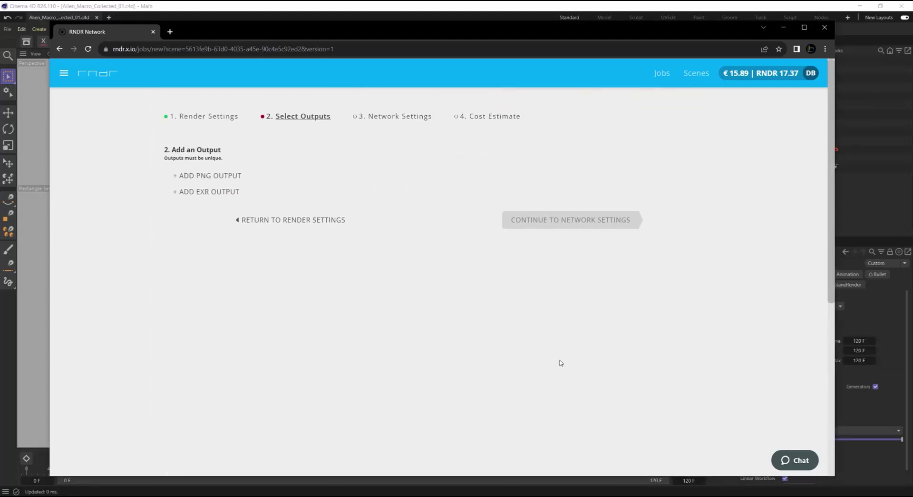
# Step: Add an EXR output with 32-bit depth and DWAB compression, then continue to Network Settings
pyautogui.click(209, 192)
pyautogui.click(428, 226)
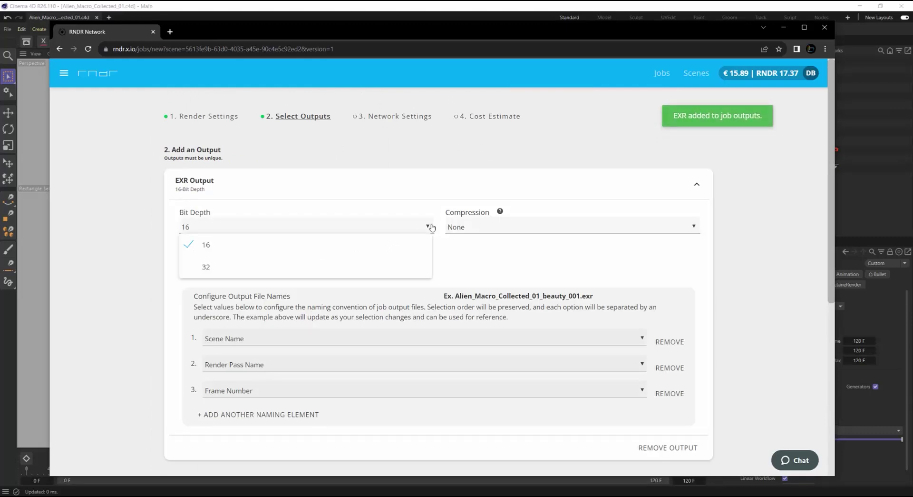
pyautogui.click(199, 269)
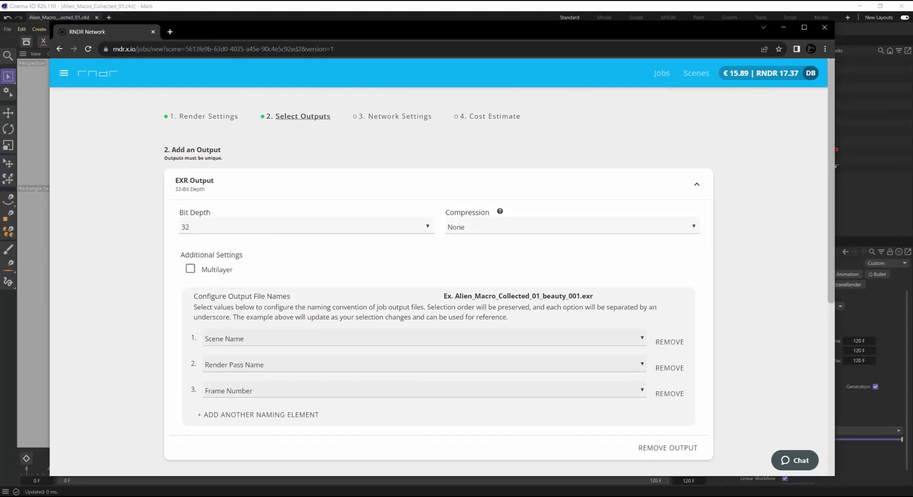
pyautogui.click(589, 227)
pyautogui.click(466, 334)
pyautogui.scroll(-2, 750, 416)
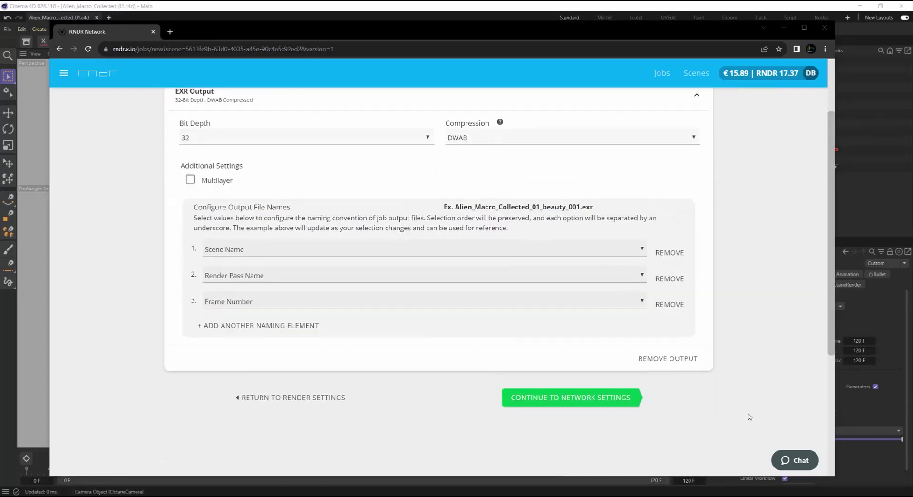
pyautogui.click(609, 404)
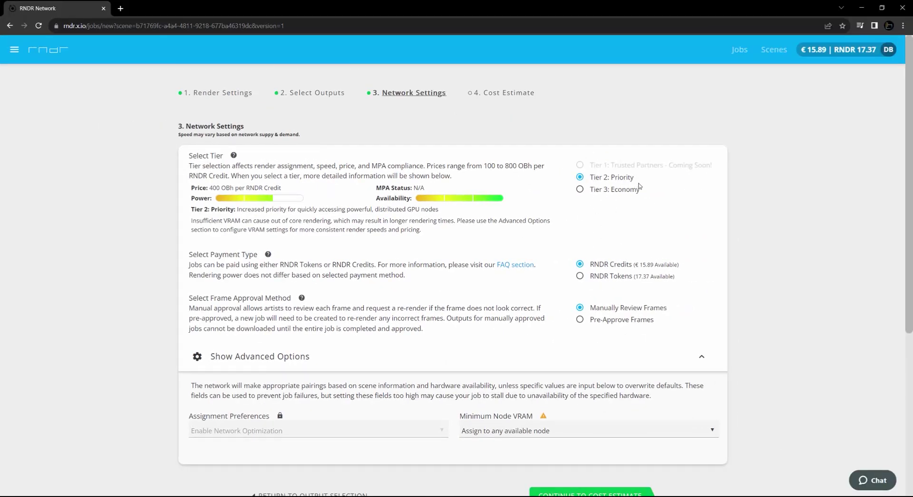
# Step: Set Minimum Node VRAM to 6 GB and go on to the cost estimate
pyautogui.scroll(-1, 547, 357)
pyautogui.click(524, 389)
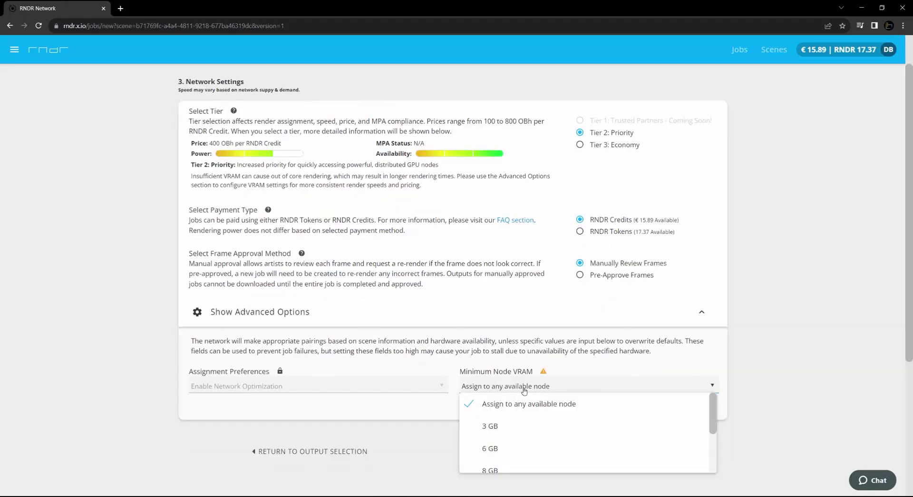
pyautogui.click(505, 453)
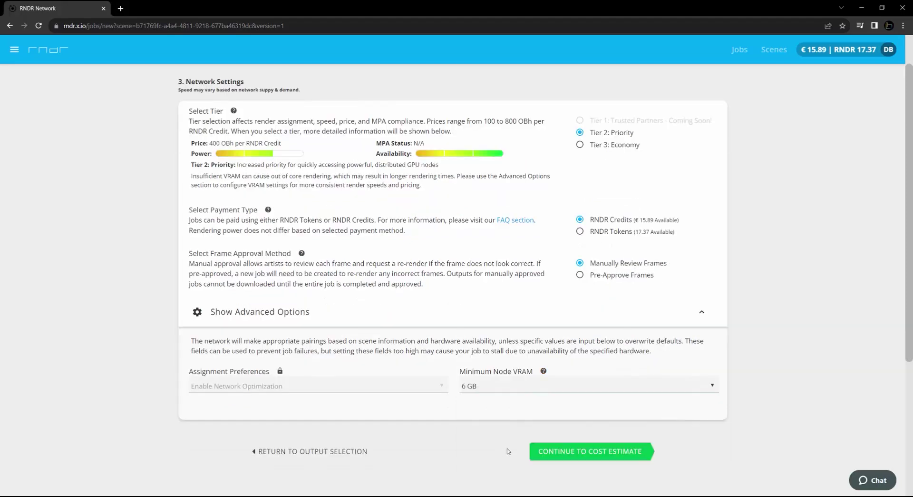
pyautogui.click(586, 452)
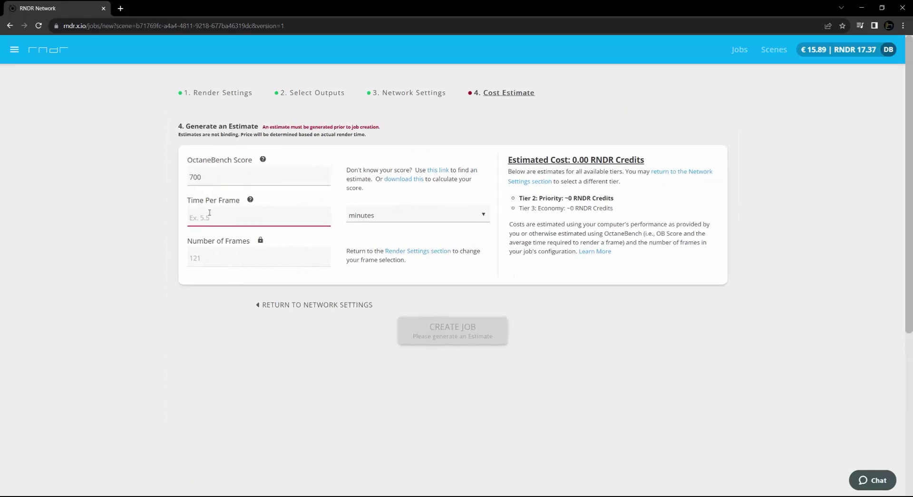
# Step: Enter 2 minutes per frame and review the Tier 2 Priority and Tier 3 Economy estimates
pyautogui.write('2')
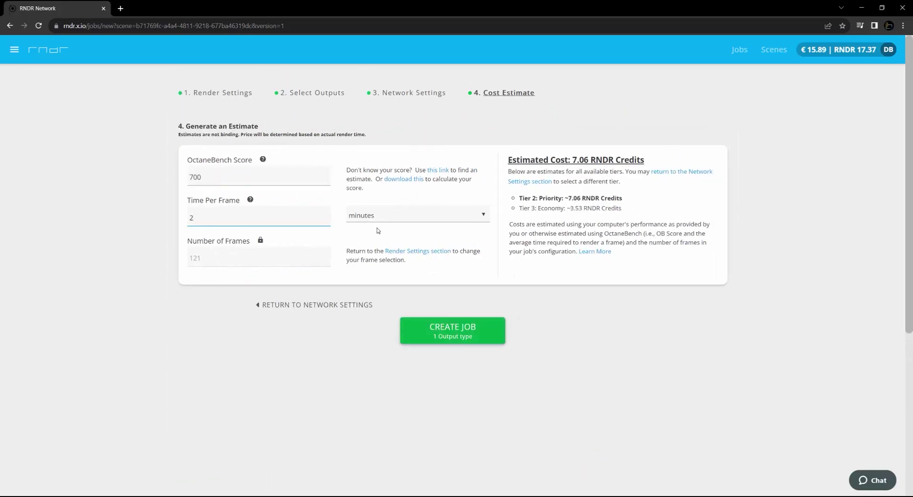
pyautogui.click(416, 265)
pyautogui.moveTo(639, 198); pyautogui.dragTo(520, 201)
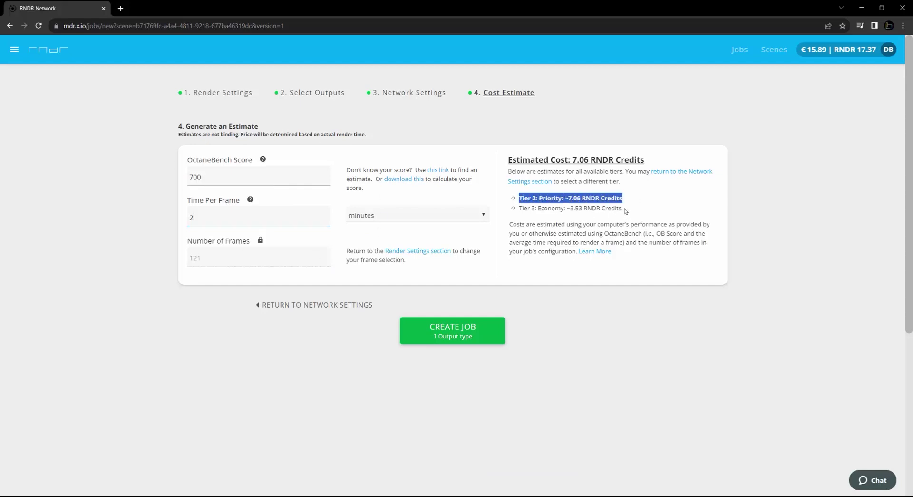
pyautogui.moveTo(625, 211); pyautogui.dragTo(516, 225)
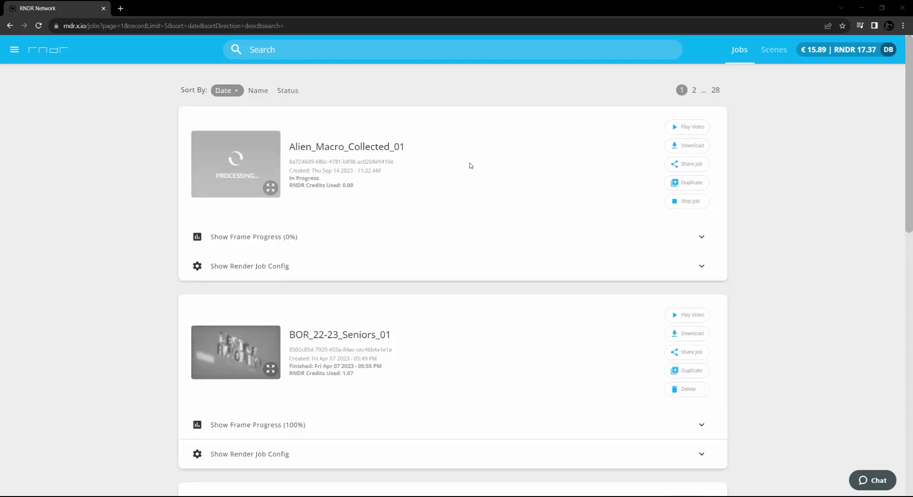
# Step: Open the frame progress, view all frames, and accept the full selection of 121 frames
pyautogui.click(277, 238)
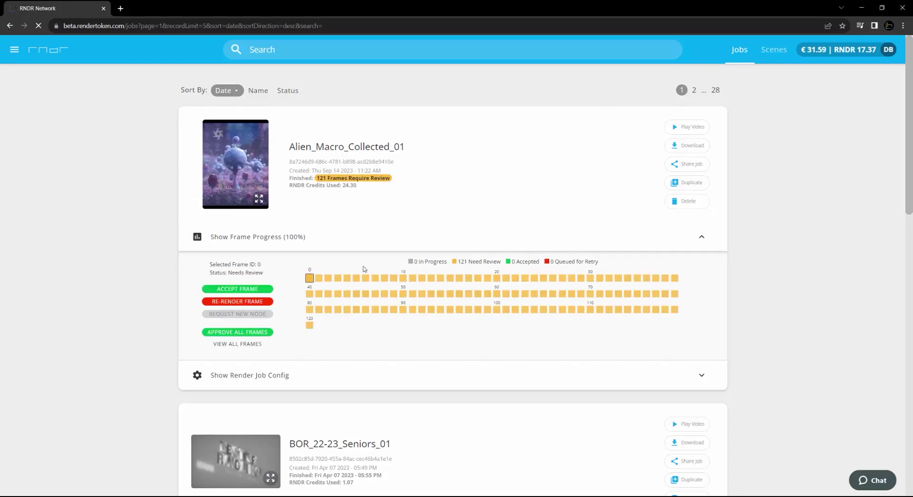
pyautogui.click(265, 345)
pyautogui.scroll(-10, 618, 293)
pyautogui.scroll(-20, 618, 292)
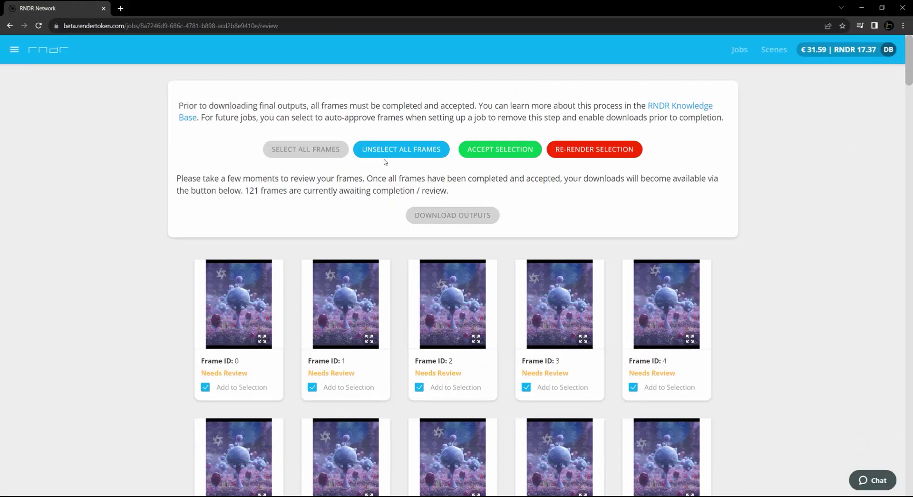
pyautogui.click(521, 149)
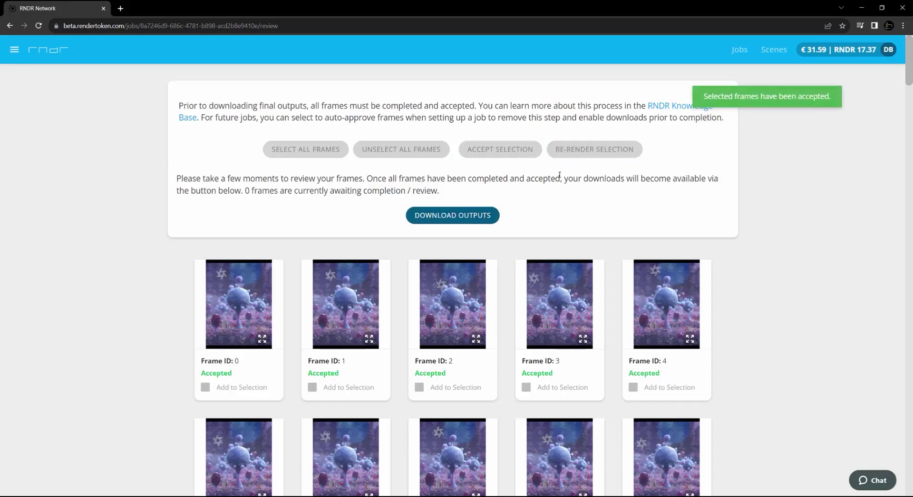